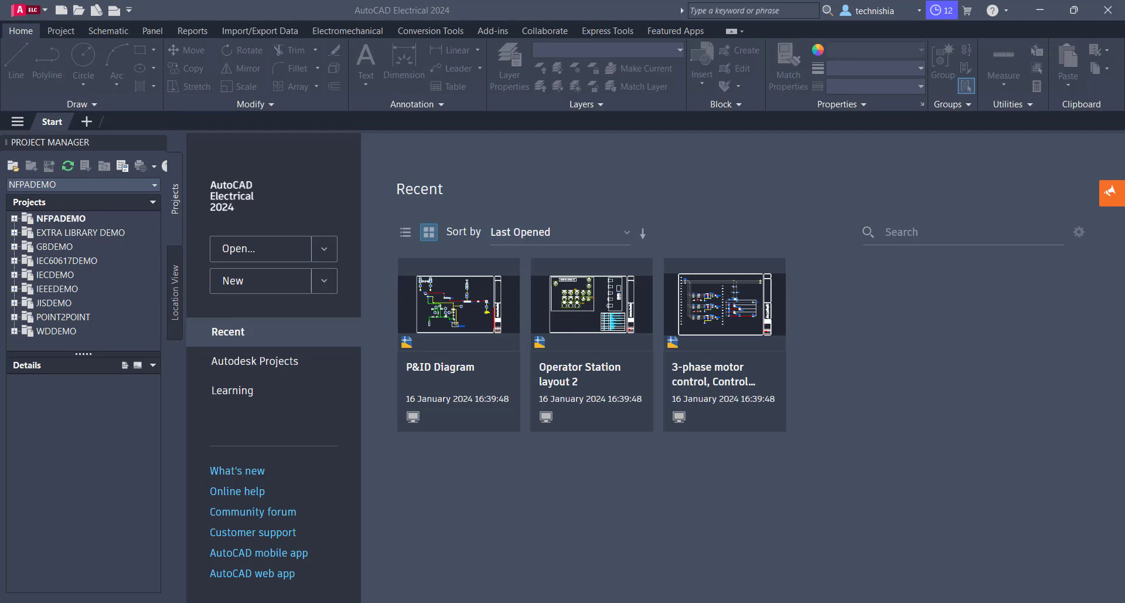
# Launch Google Chrome from the Start menu and load autodesk.com.
pyautogui.press('super')
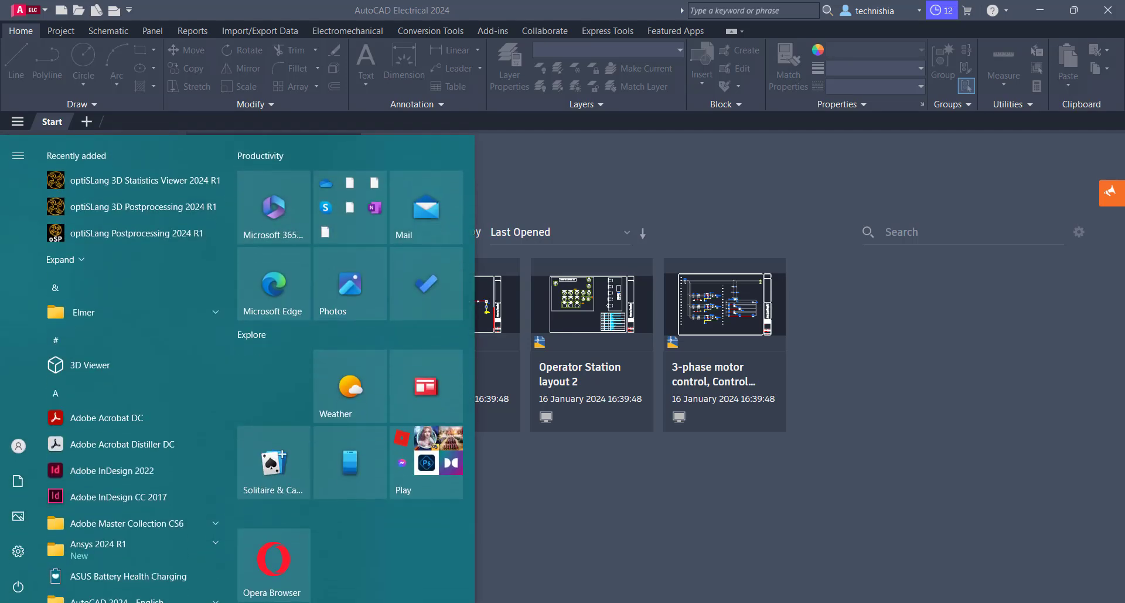
pyautogui.write('goo')
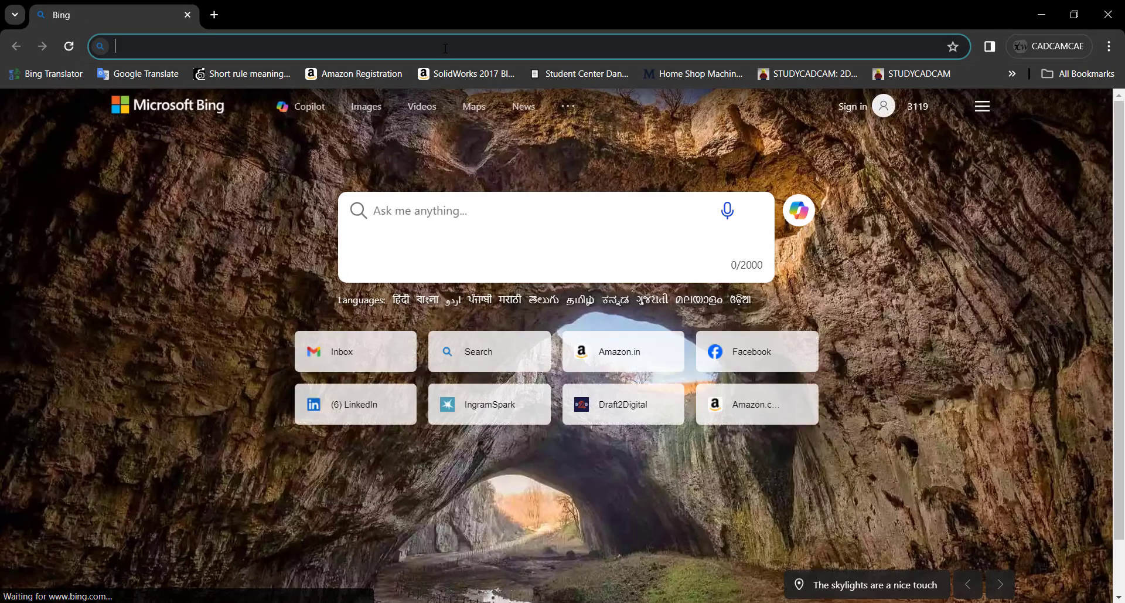
pyautogui.write('autodesk.com')
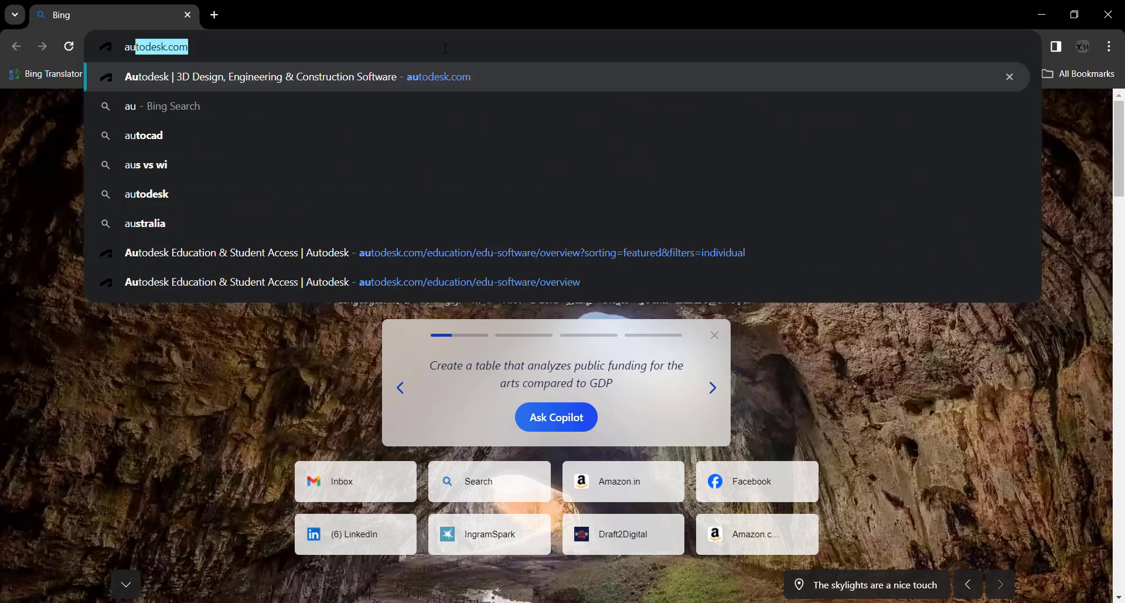
pyautogui.press('Return')
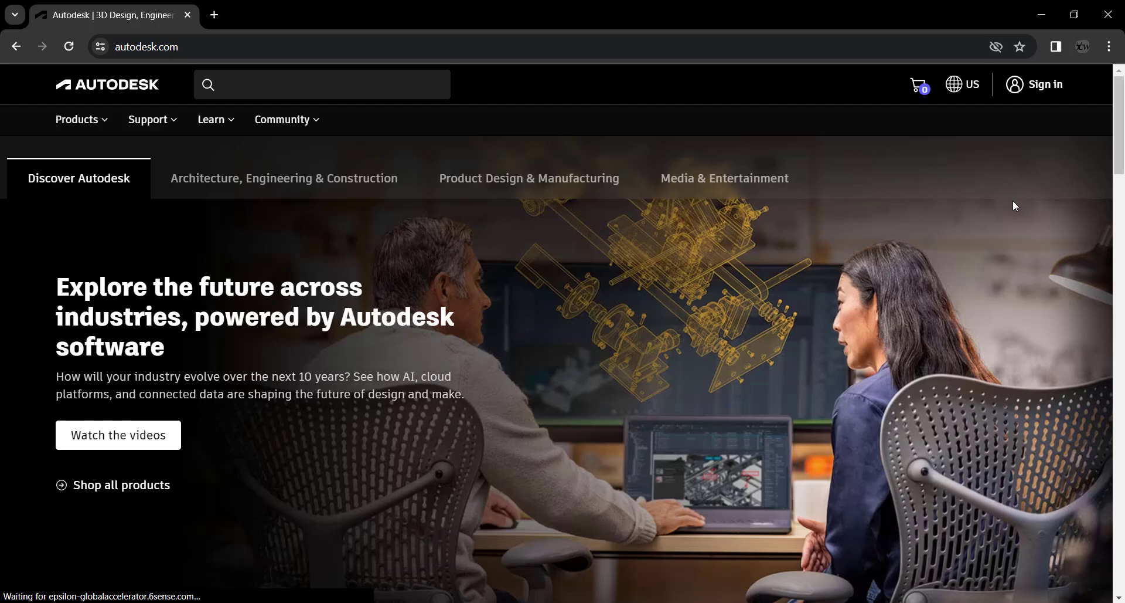
# Follow the footer's Students and educators link to the educational products overview.
pyautogui.scroll(-5, 961, 280)
pyautogui.scroll(-8, 961, 283)
pyautogui.scroll(-3, 785, 284)
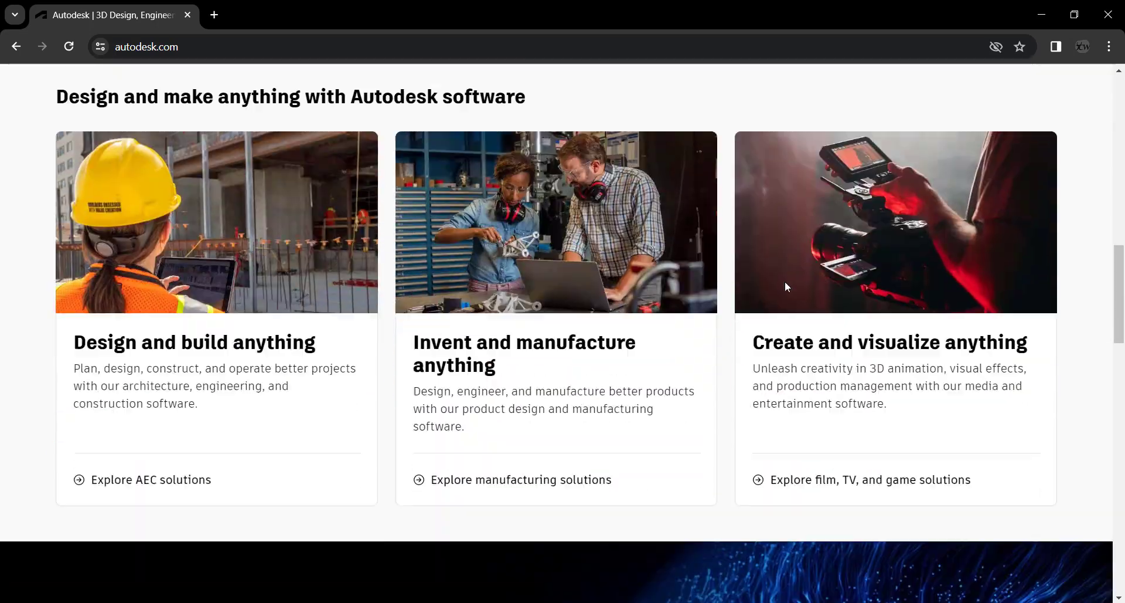
pyautogui.scroll(-8, 786, 283)
pyautogui.scroll(-8, 785, 283)
pyautogui.scroll(-5, 786, 286)
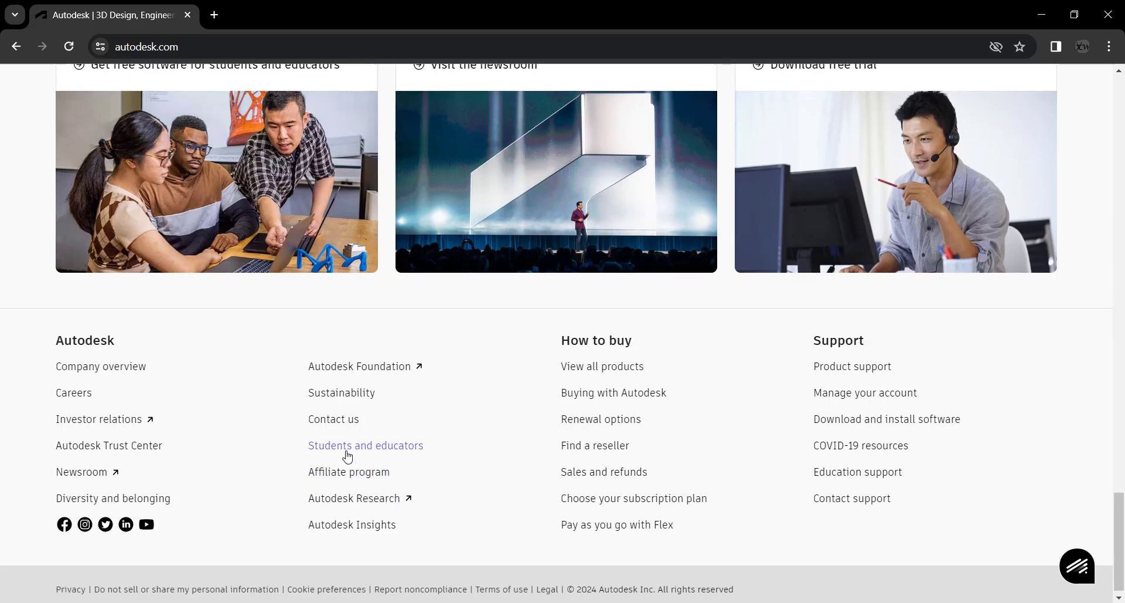
pyautogui.click(389, 451)
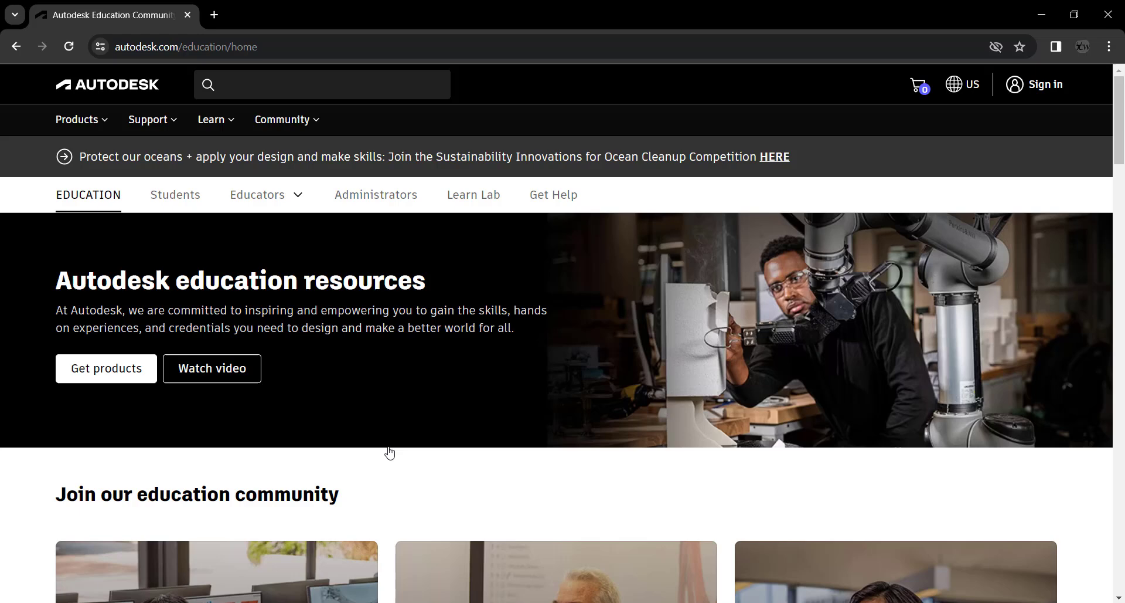
pyautogui.click(125, 373)
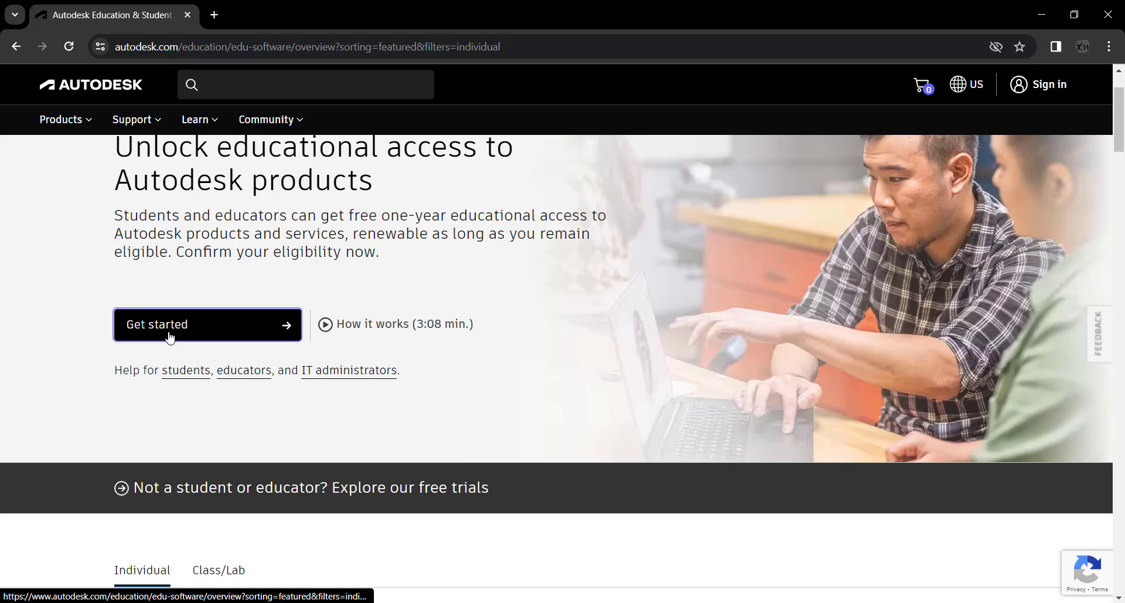
# Start the educational access request with Educator as the educational role.
pyautogui.click(169, 335)
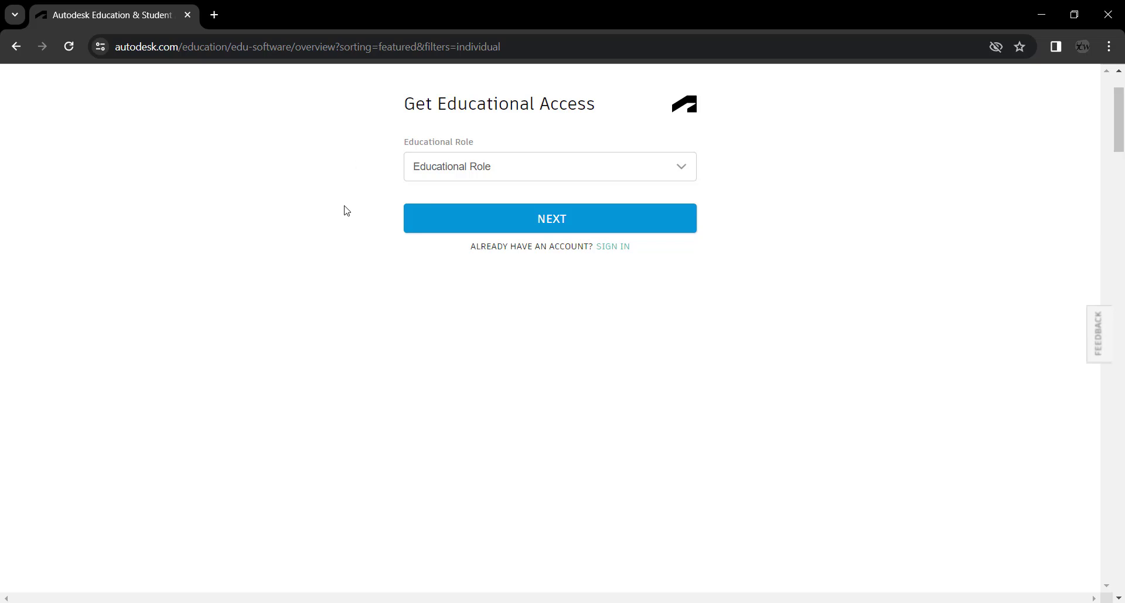
pyautogui.click(681, 168)
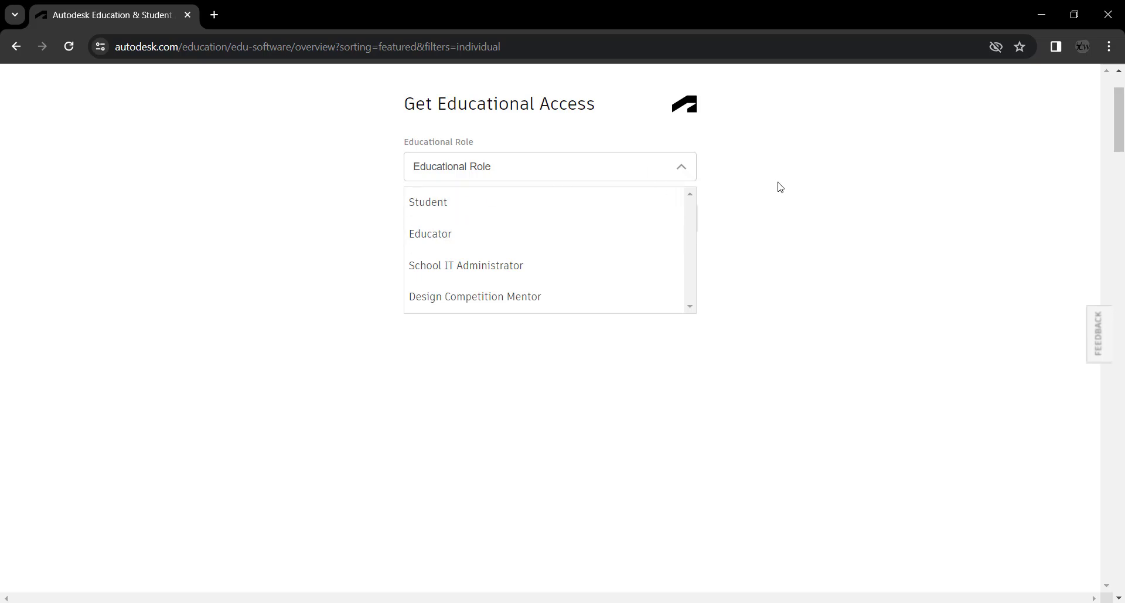
pyautogui.click(474, 240)
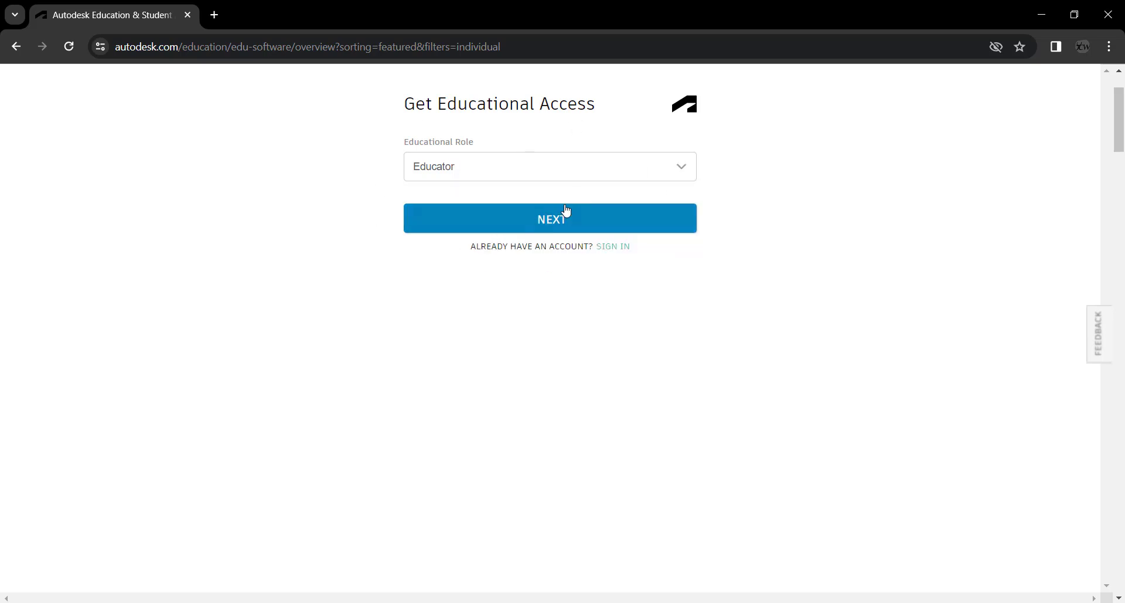
# Sign in with the existing account's saved email and password.
pyautogui.click(624, 247)
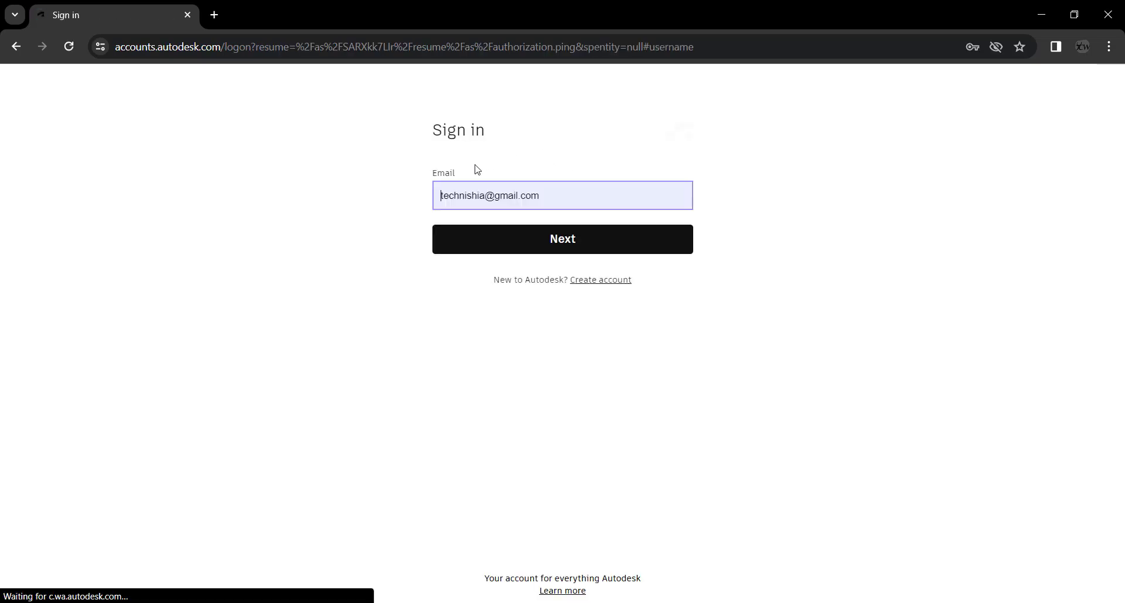
pyautogui.click(500, 240)
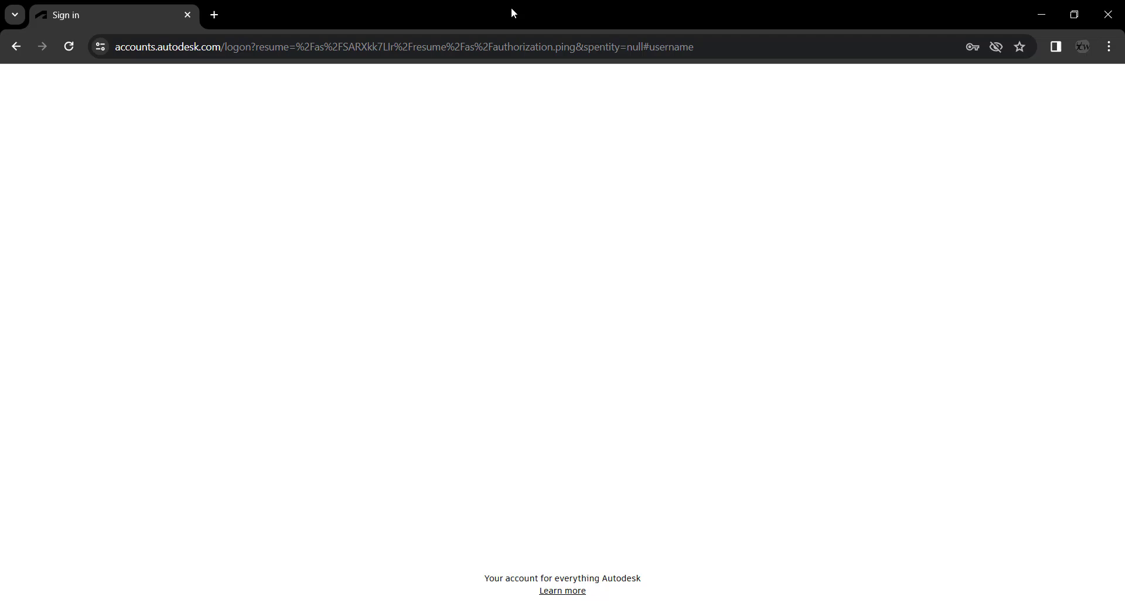
pyautogui.click(557, 299)
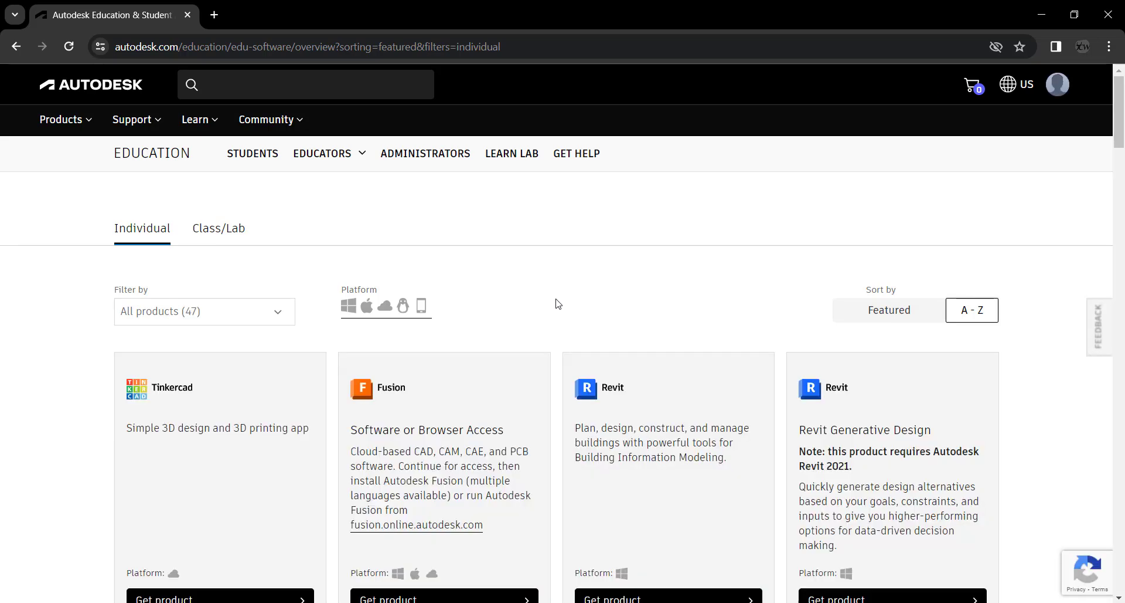
# Reveal the Windows 2024 English install options on the AutoCAD card.
pyautogui.scroll(-3, 203, 277)
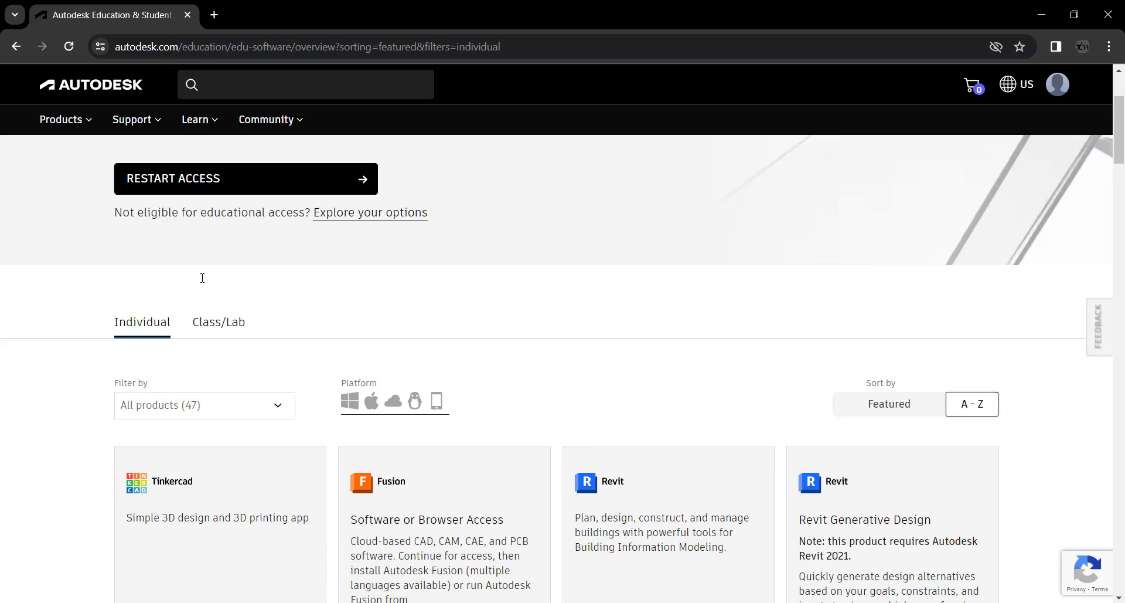
pyautogui.scroll(-1, 203, 277)
pyautogui.scroll(-3, 202, 282)
pyautogui.scroll(-3, 201, 283)
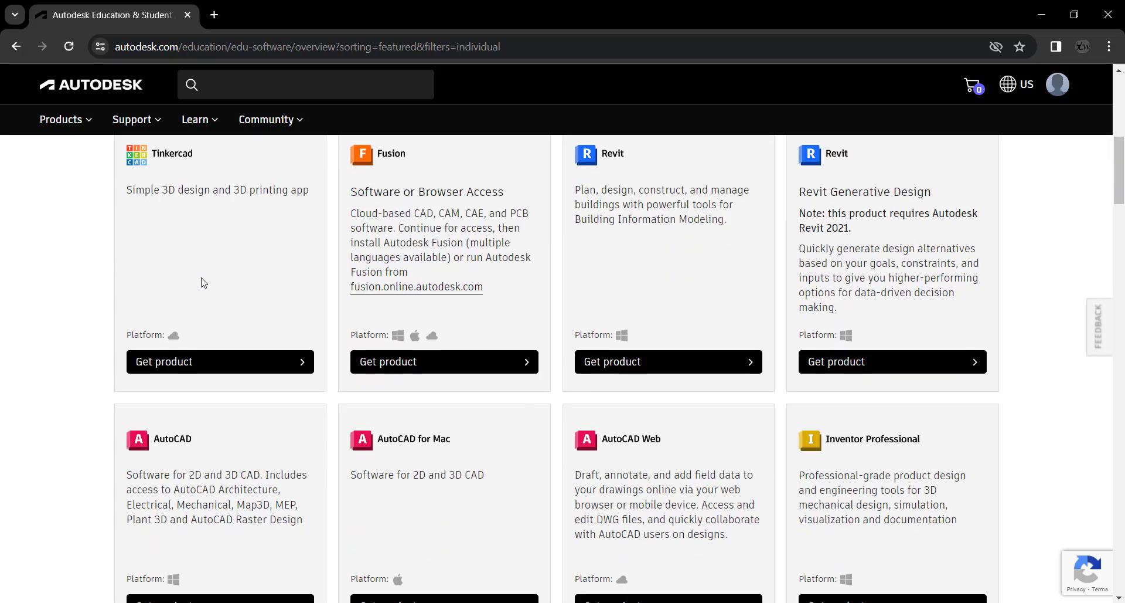
pyautogui.scroll(-4, 201, 283)
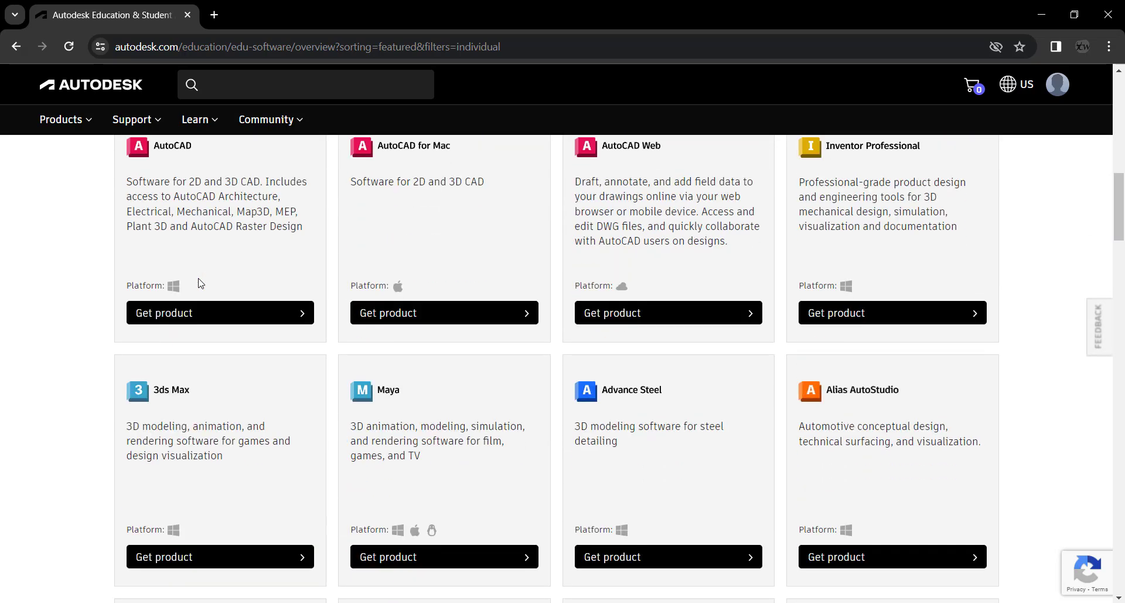
pyautogui.click(265, 315)
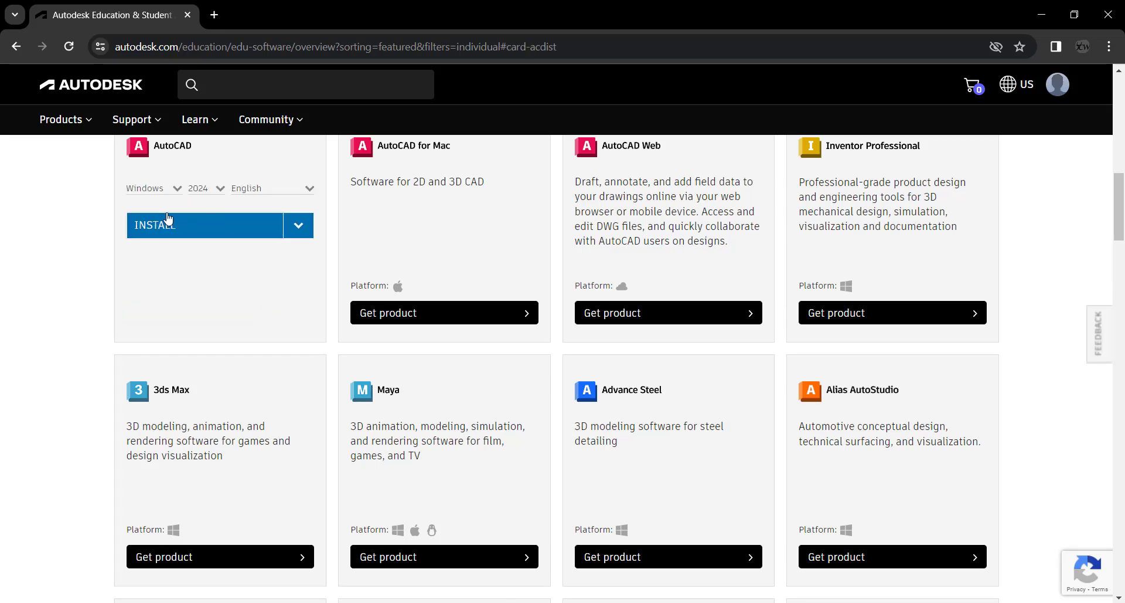
# Review AutoCAD's INSTALL/DOWNLOAD choices, leave them unchanged, and return to the page top.
pyautogui.click(304, 235)
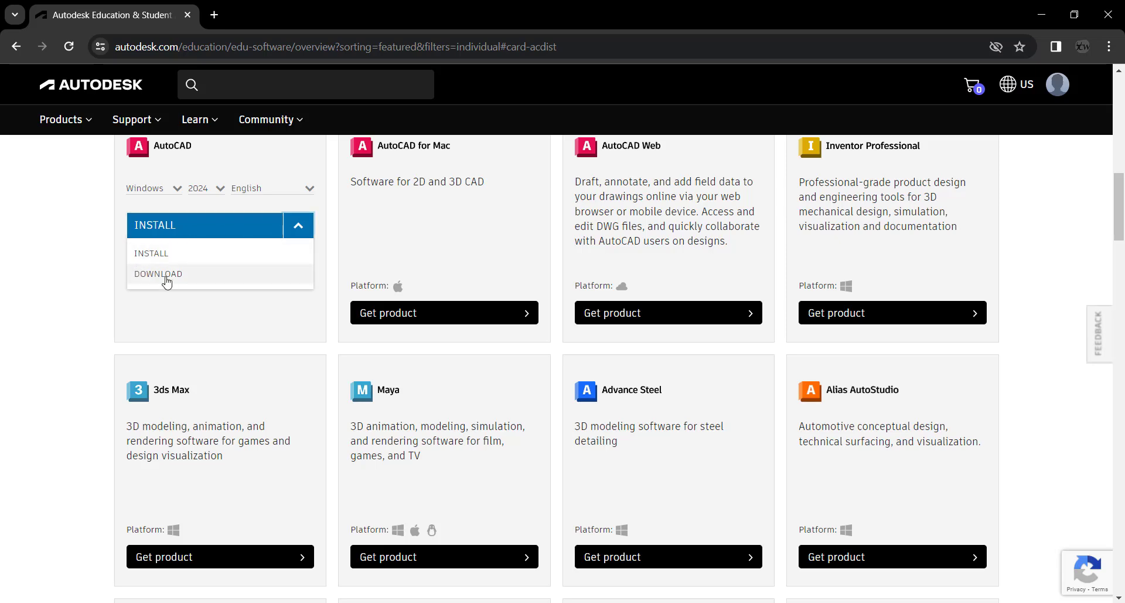
pyautogui.click(61, 287)
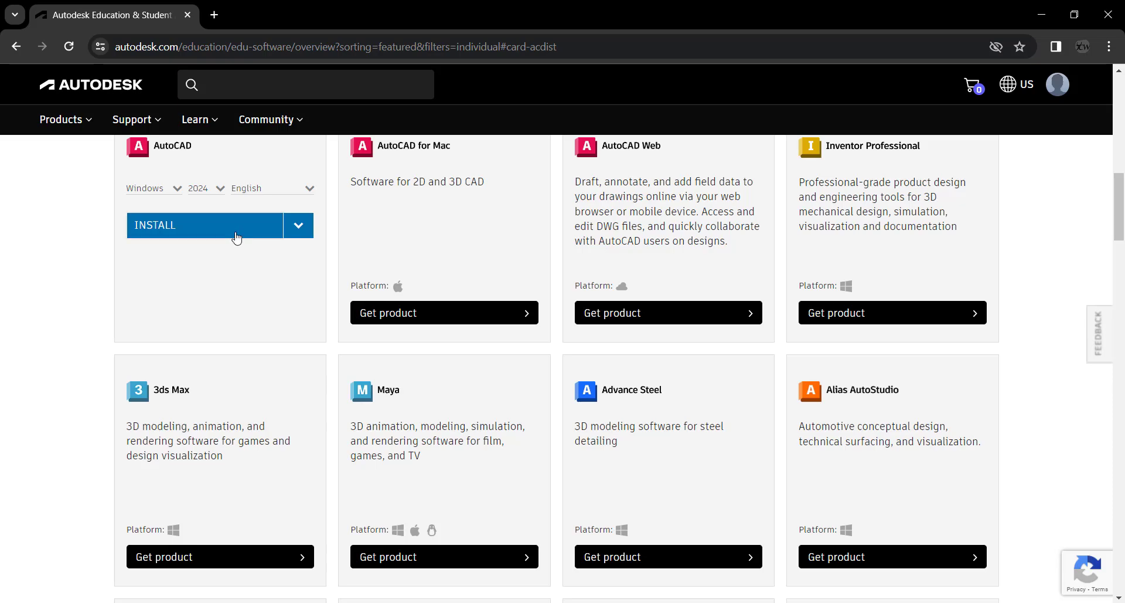
pyautogui.scroll(-10, 786, 304)
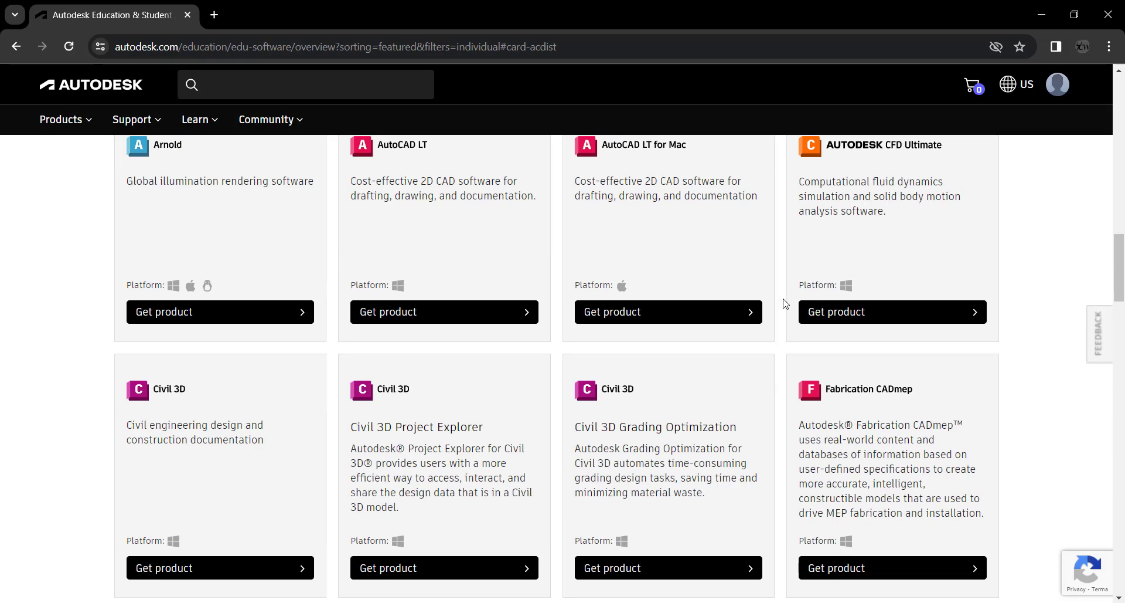
pyautogui.scroll(5, 786, 303)
pyautogui.scroll(4, 786, 304)
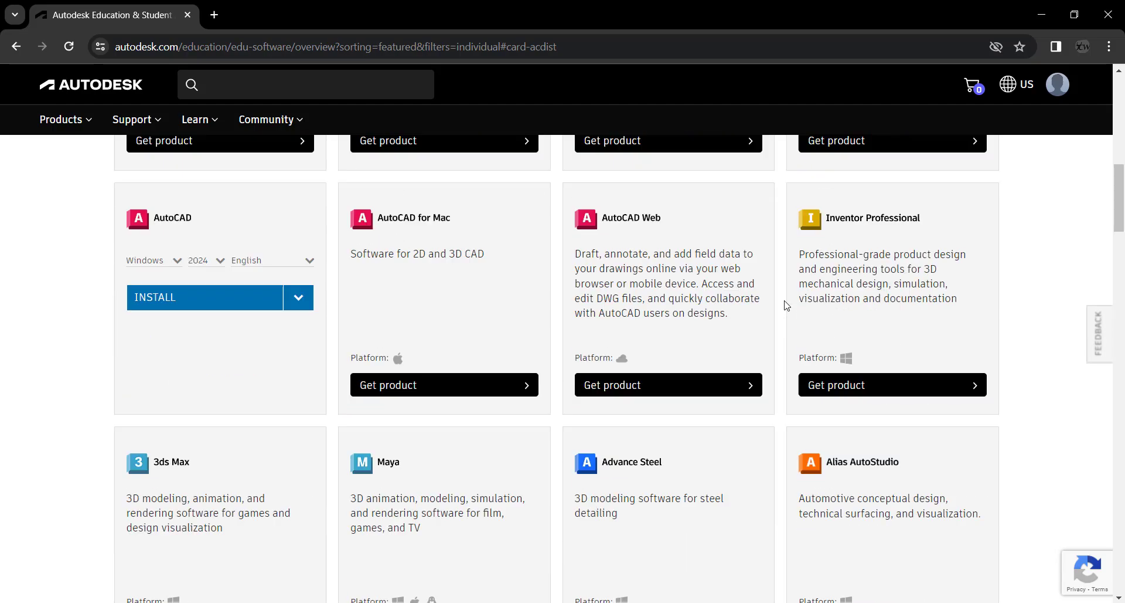
pyautogui.scroll(4, 786, 303)
pyautogui.scroll(5, 797, 264)
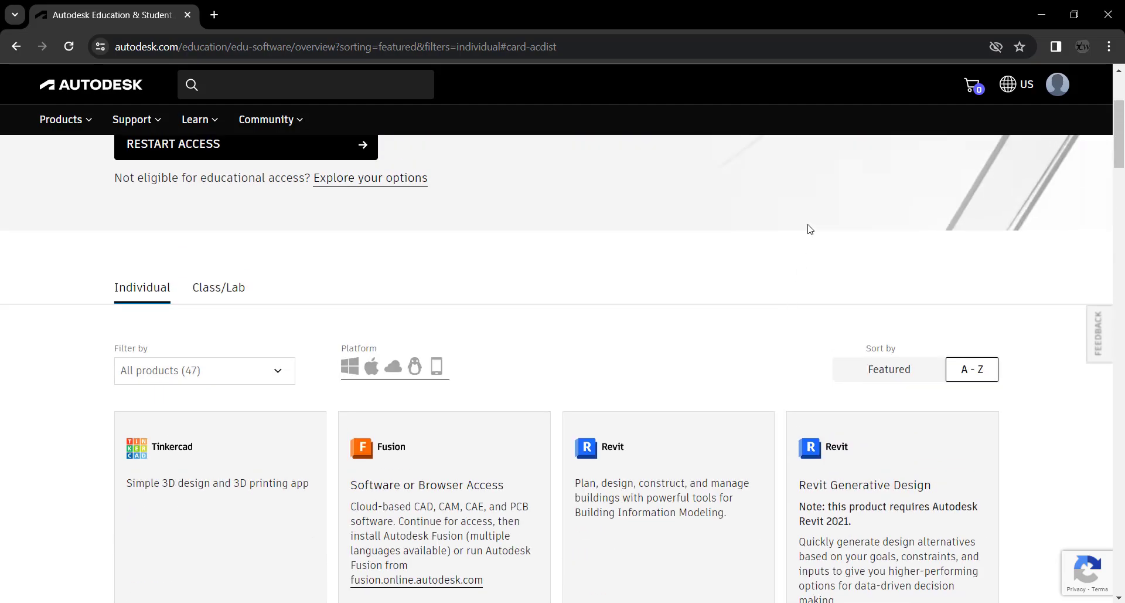
# Close Chrome and expand the Start menu's Autodesk folder to show Autodesk Access.
pyautogui.click(1116, 17)
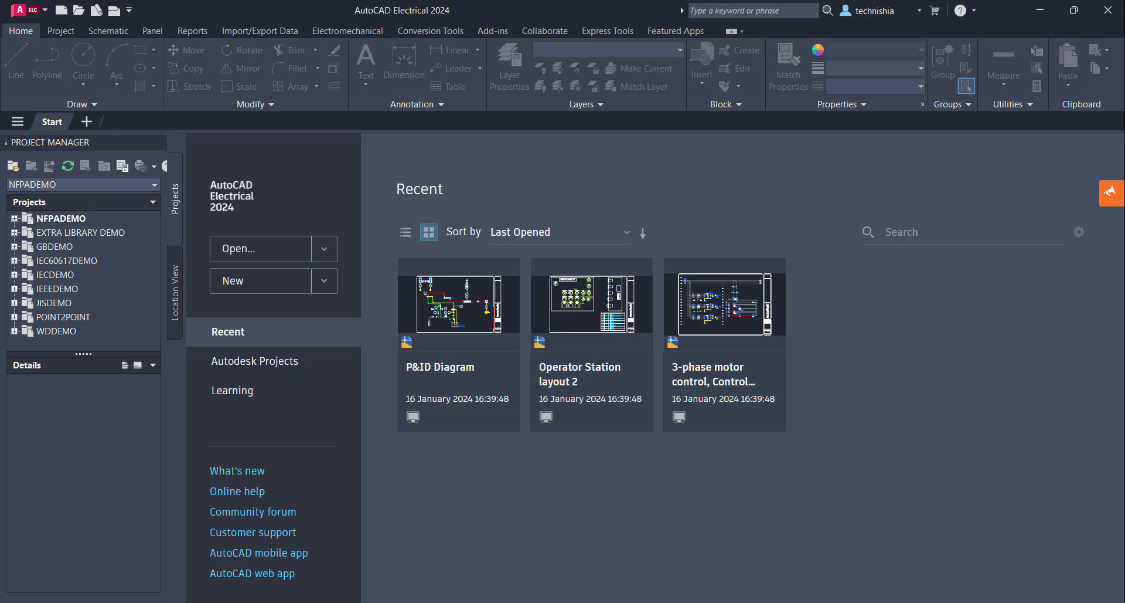
pyautogui.press('super')
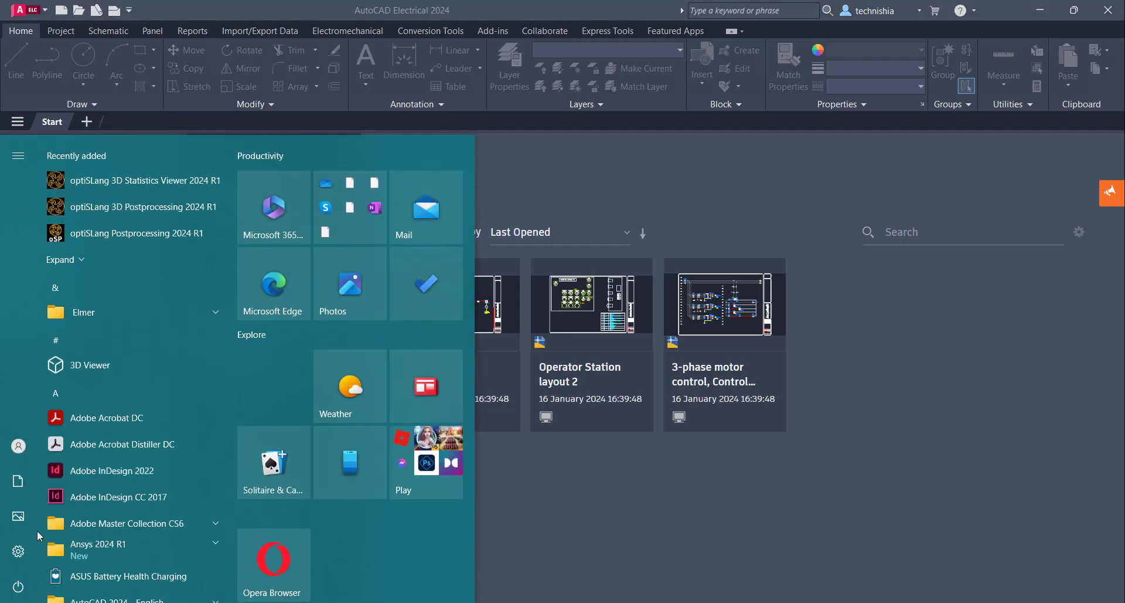
pyautogui.scroll(-2, 70, 352)
pyautogui.scroll(-3, 110, 373)
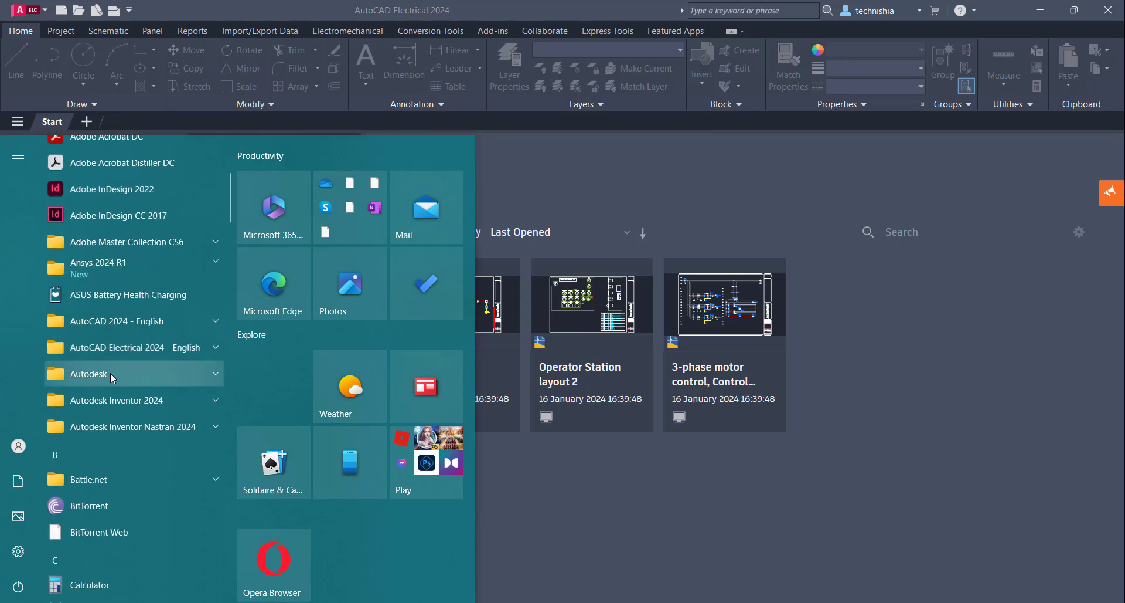
pyautogui.click(103, 368)
pyautogui.scroll(-2, 103, 368)
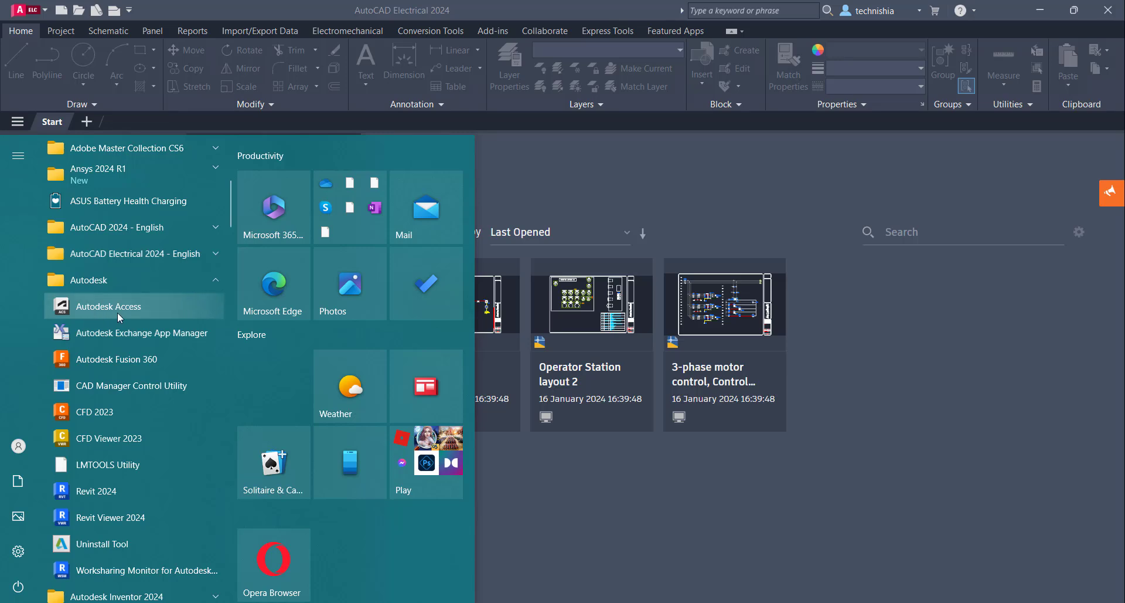
# Launch Autodesk Access and reach the account's All Products and Services page.
pyautogui.click(155, 308)
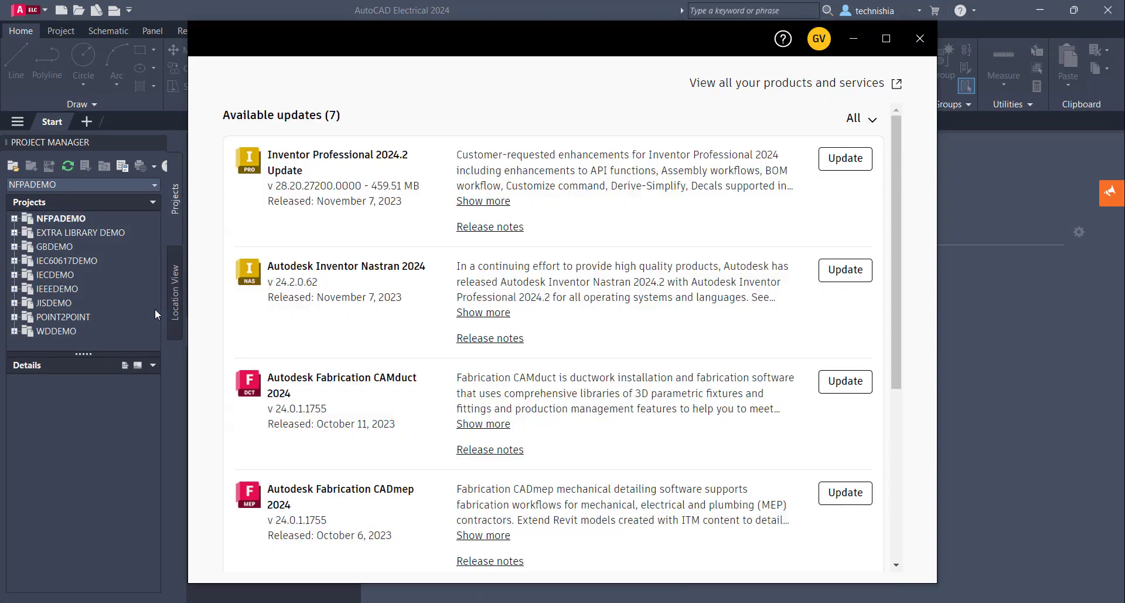
pyautogui.scroll(-2, 745, 194)
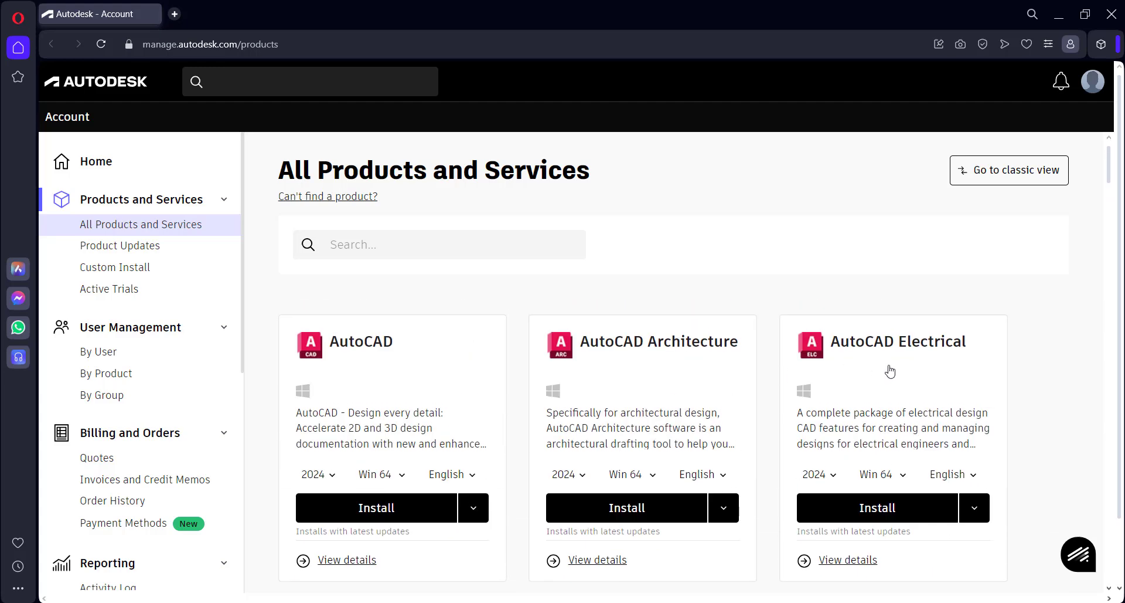
# Review AutoCAD Electrical 2024 Win 64 English's Download/Custom Install choices, keeping the standard Install.
pyautogui.scroll(-2, 890, 371)
pyautogui.scroll(-2, 890, 371)
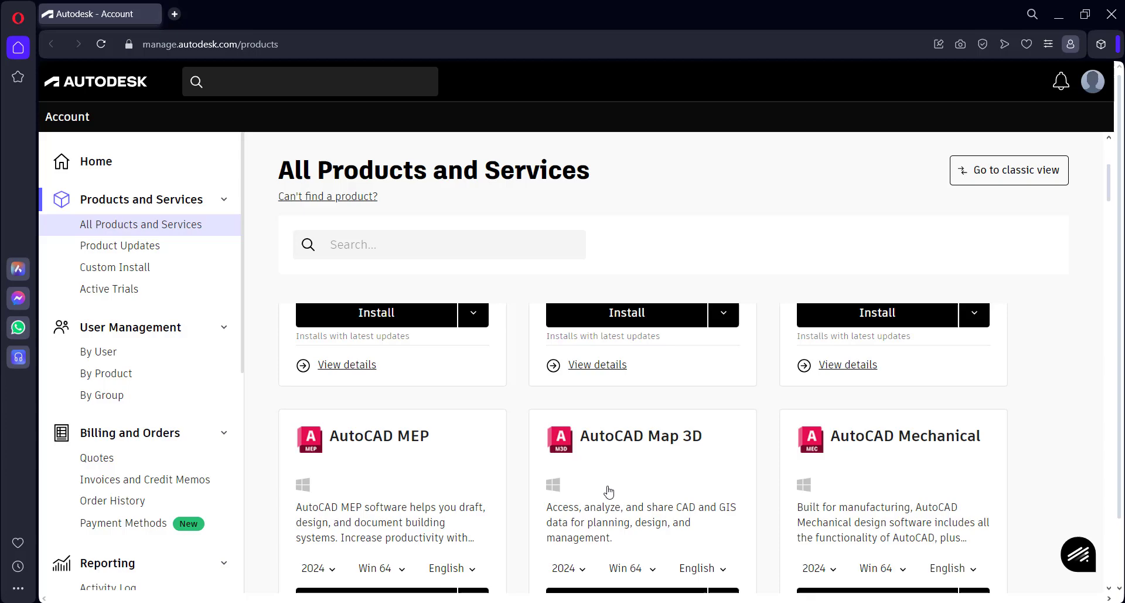
pyautogui.scroll(-2, 607, 490)
pyautogui.scroll(-4, 995, 426)
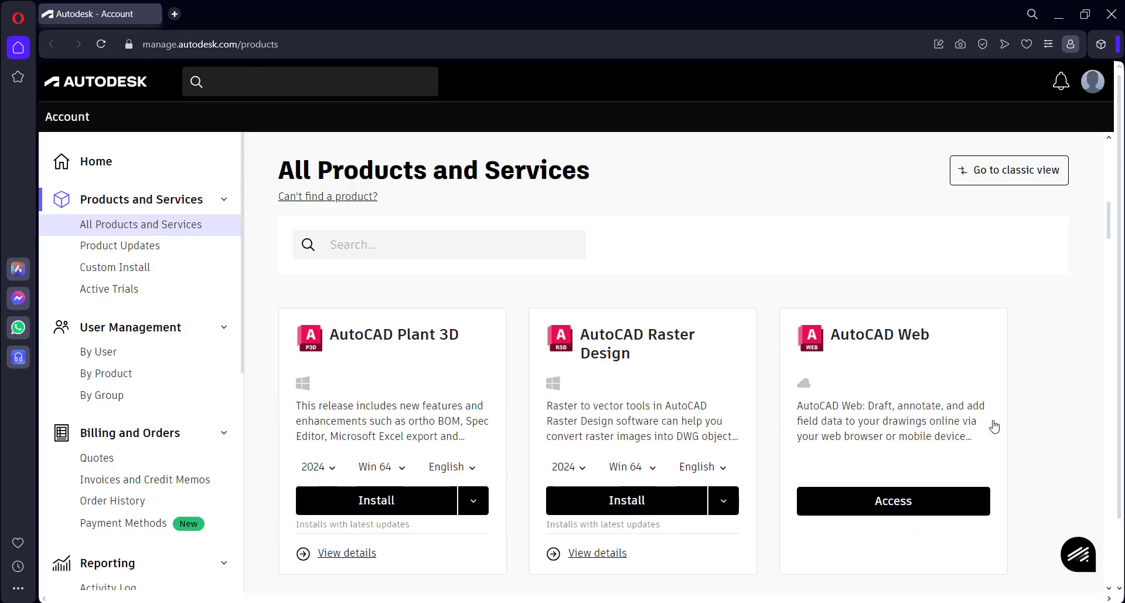
pyautogui.scroll(-3, 762, 355)
pyautogui.scroll(3, 762, 355)
pyautogui.scroll(3, 773, 363)
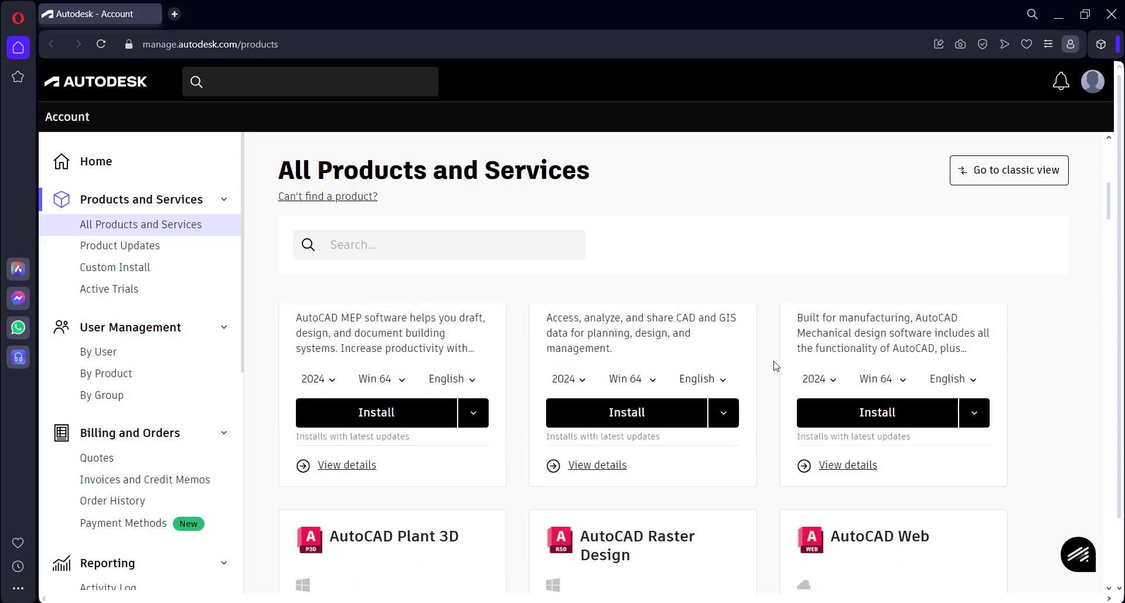
pyautogui.scroll(5, 776, 366)
pyautogui.scroll(1, 874, 402)
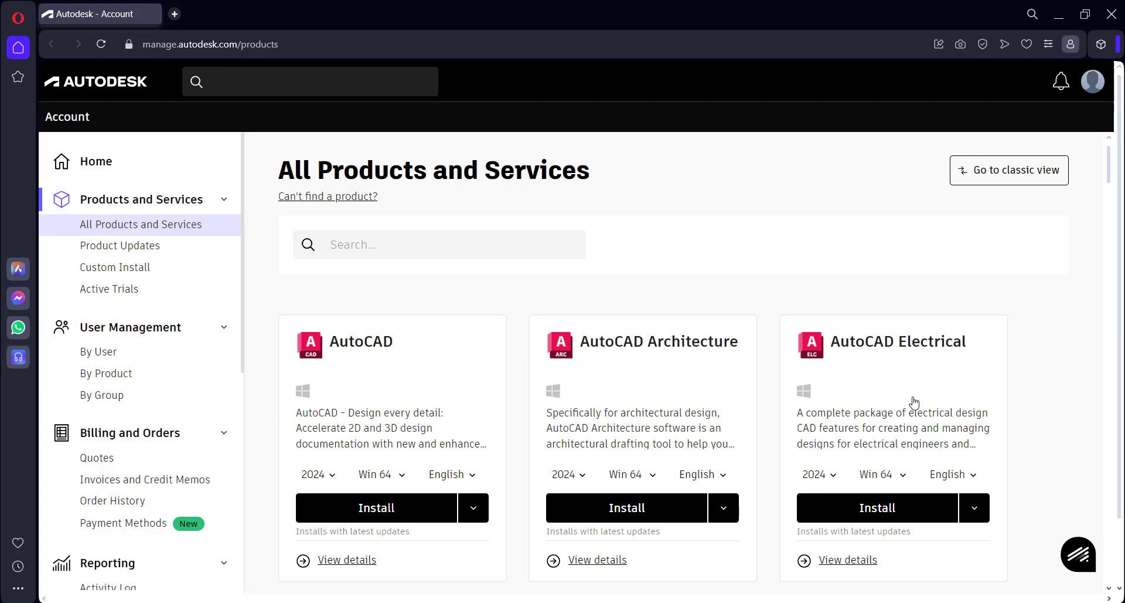
pyautogui.click(976, 506)
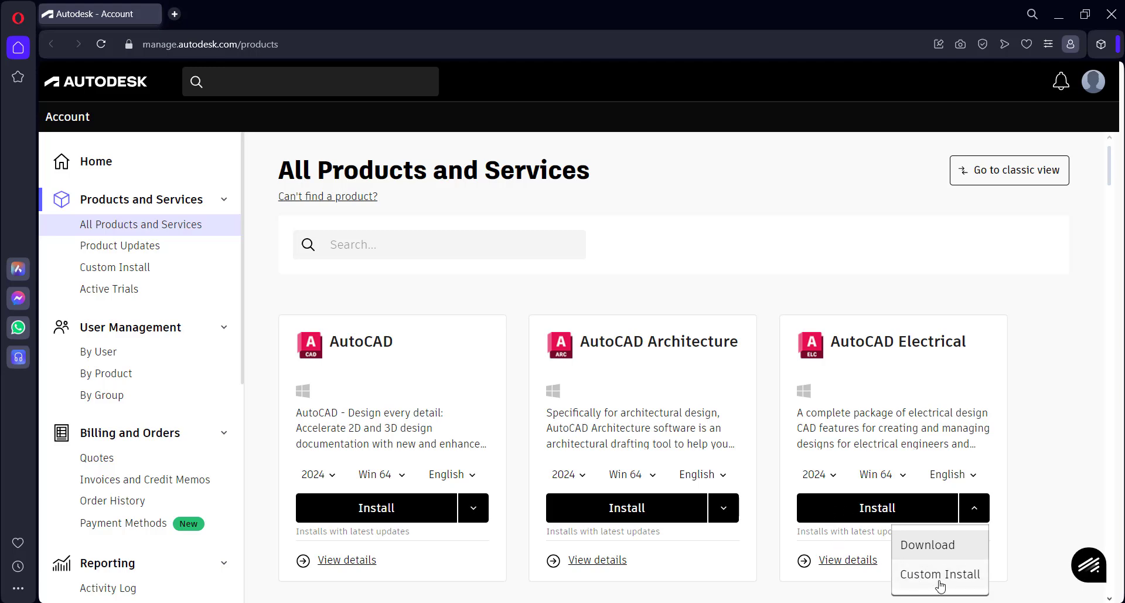
pyautogui.click(1029, 426)
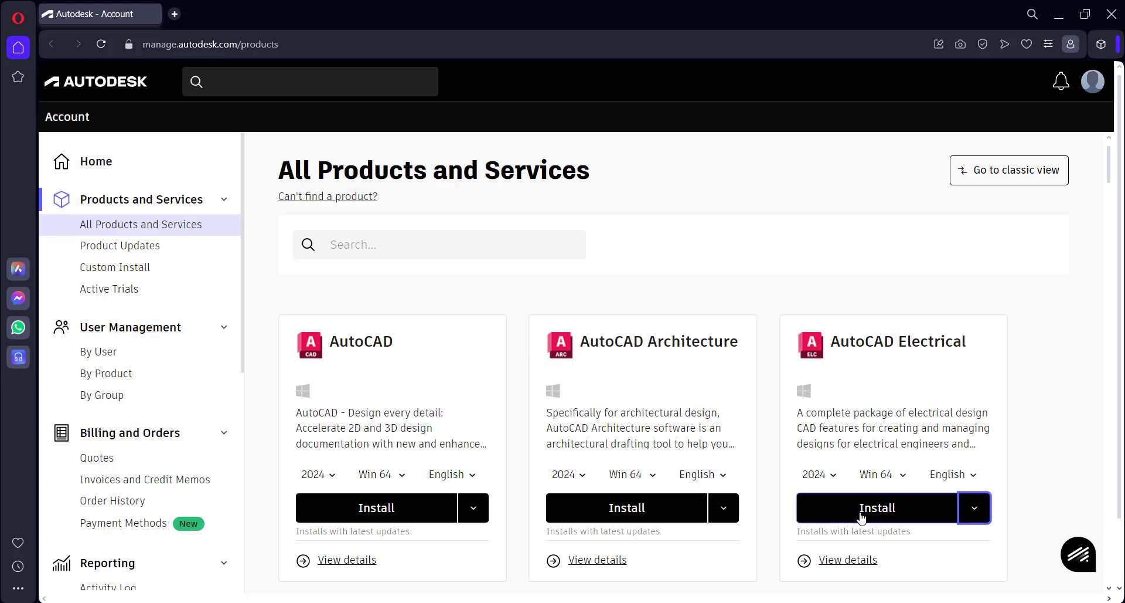